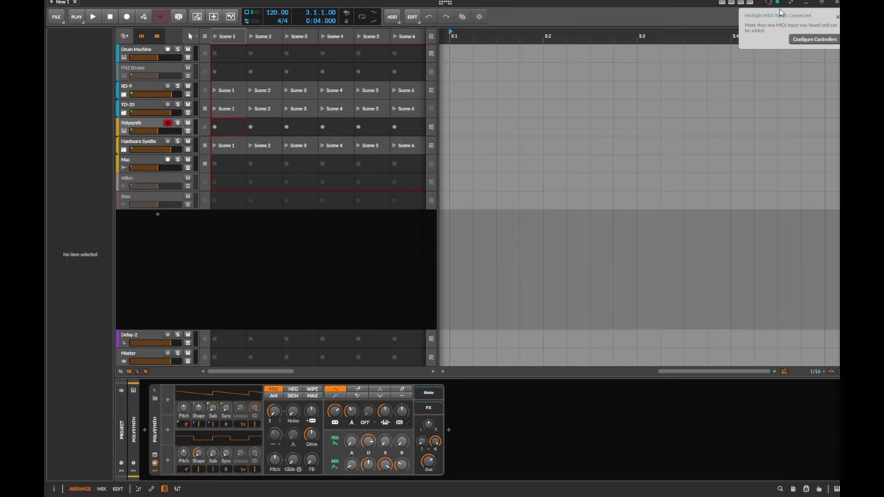
Open Settings > Controllers from the MIDI notification's Configure Controllers option to see the detected MIDI ports
{"action": "left_click", "coordinate": [813, 39]}
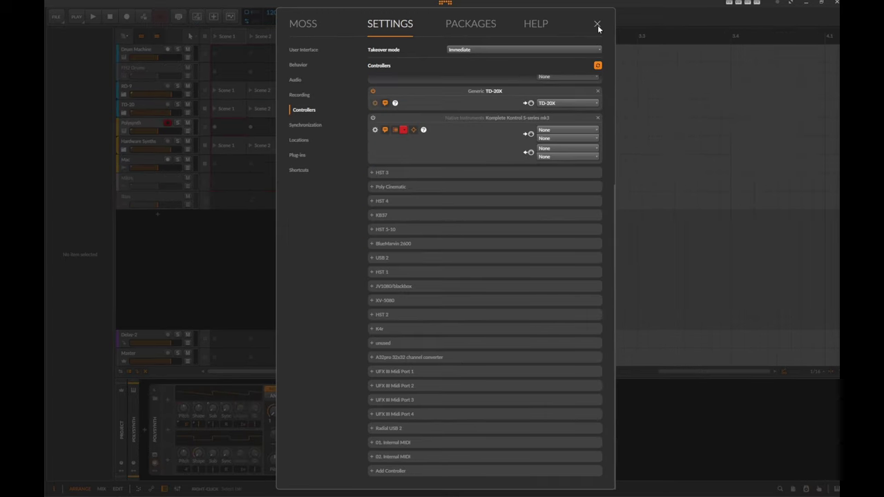
Close Settings and set the Polysynth track's input to a newly added UFX III Midi Port 1 controller
{"action": "left_click", "coordinate": [597, 25]}
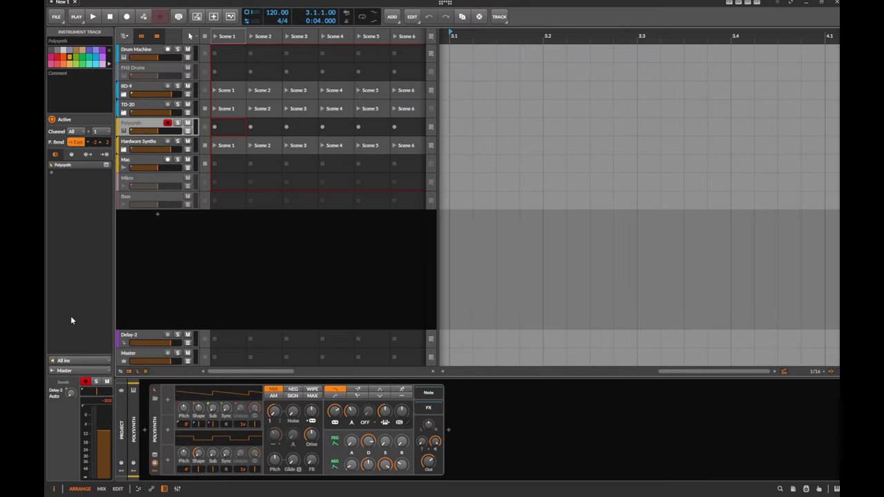
{"action": "left_click", "coordinate": [79, 360]}
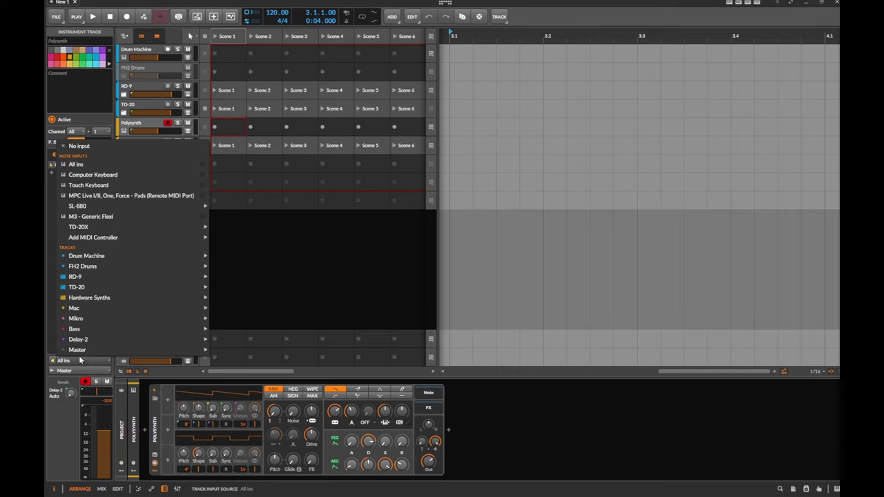
{"action": "mouse_move", "coordinate": [123, 243]}
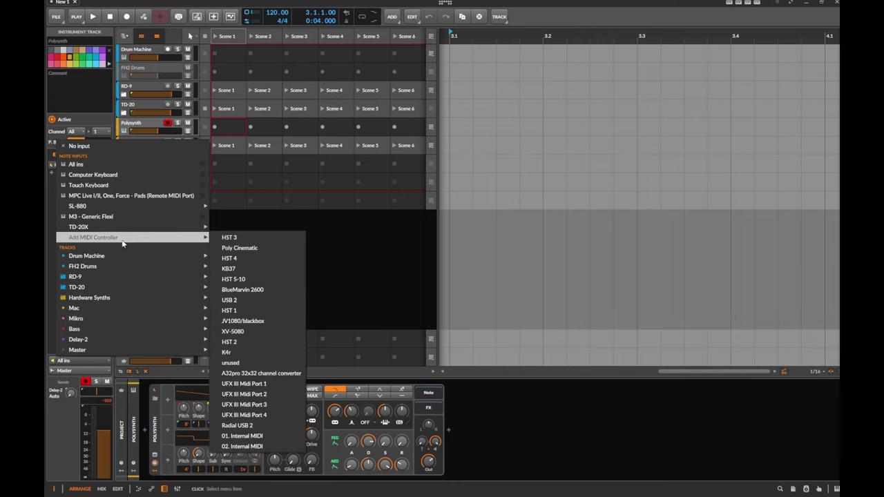
{"action": "left_click", "coordinate": [123, 240]}
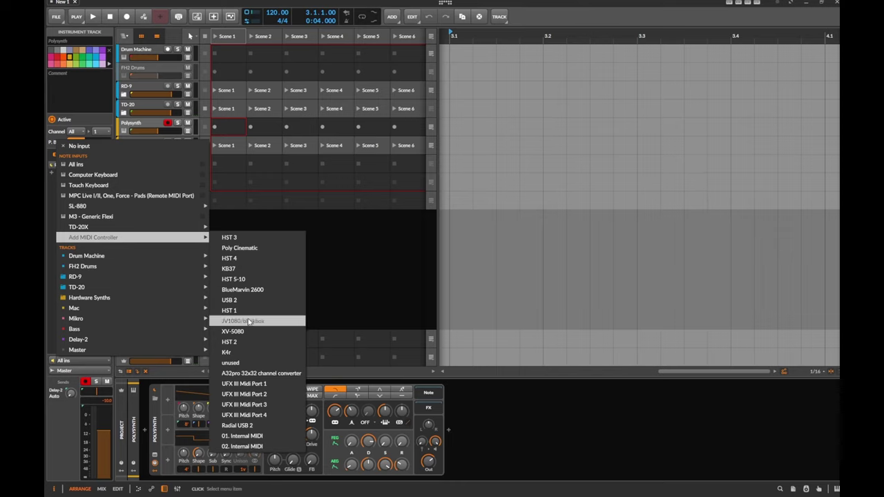
{"action": "left_click", "coordinate": [268, 384]}
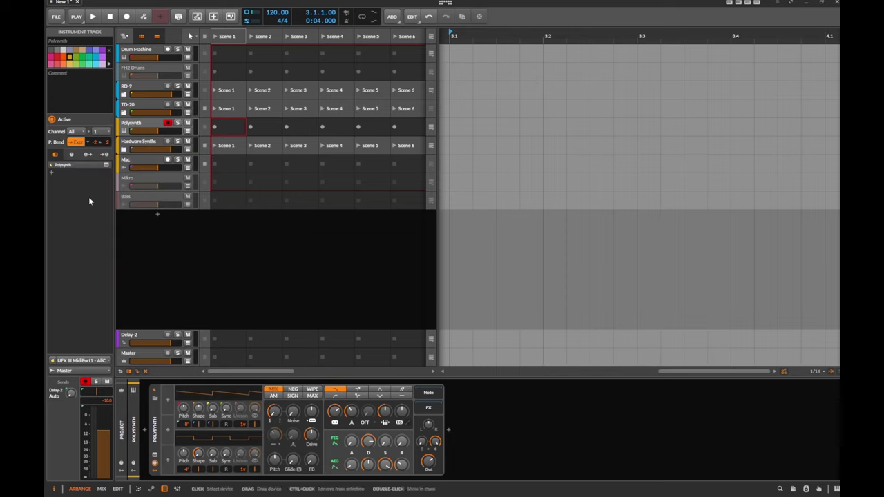
{"action": "left_click", "coordinate": [102, 361]}
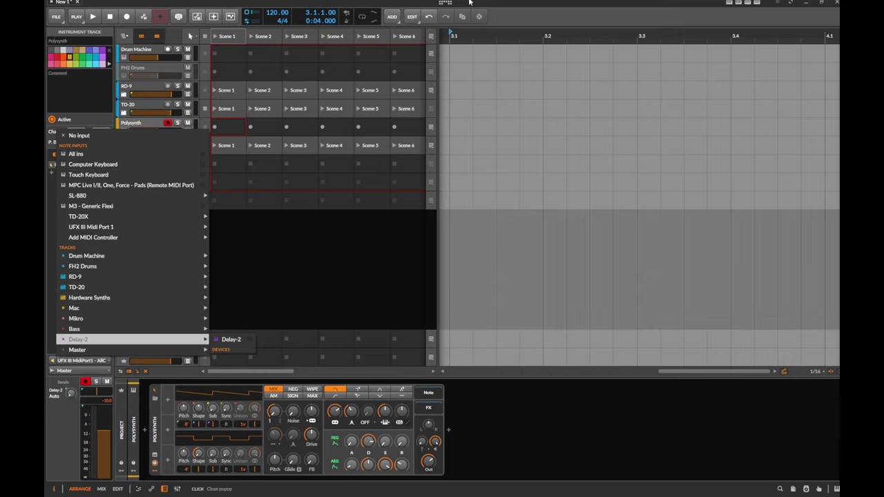
{"action": "left_click", "coordinate": [448, 5]}
{"action": "left_click", "coordinate": [445, 4]}
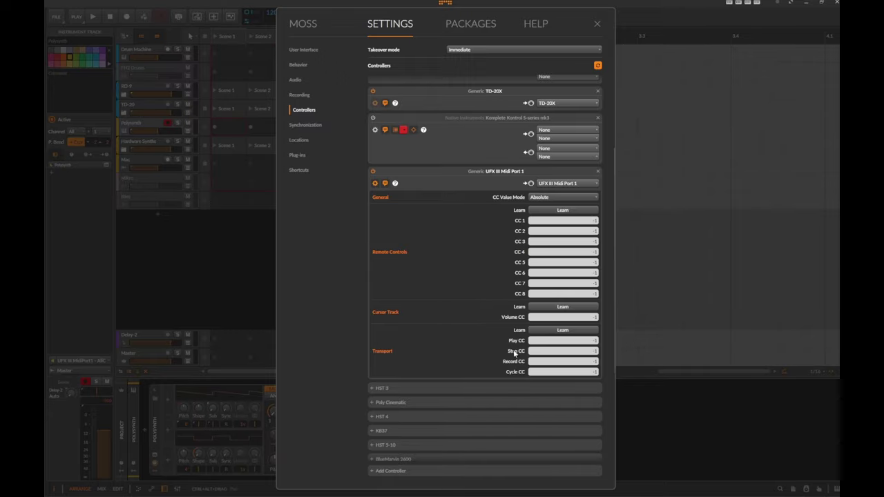
{"action": "left_click", "coordinate": [597, 24]}
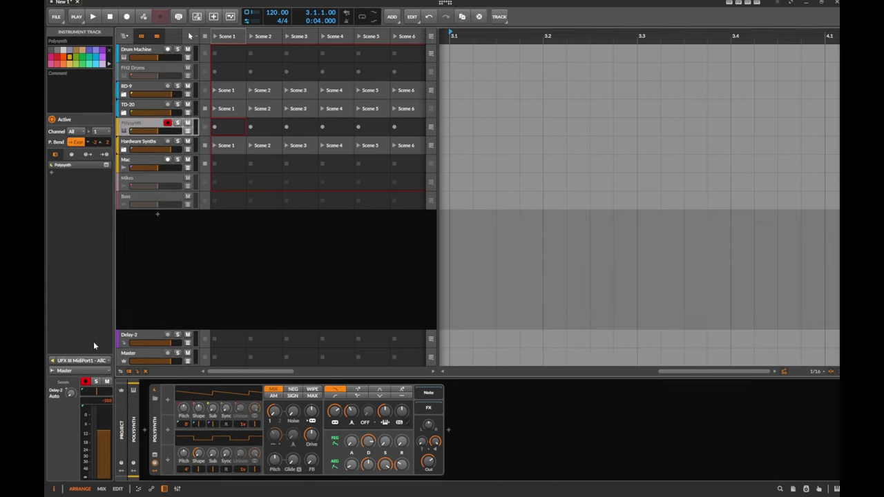
Show the All Channels and Channel 1–16 options for UFX III Midi Port 1 in the Polysynth input chooser
{"action": "left_click", "coordinate": [102, 363]}
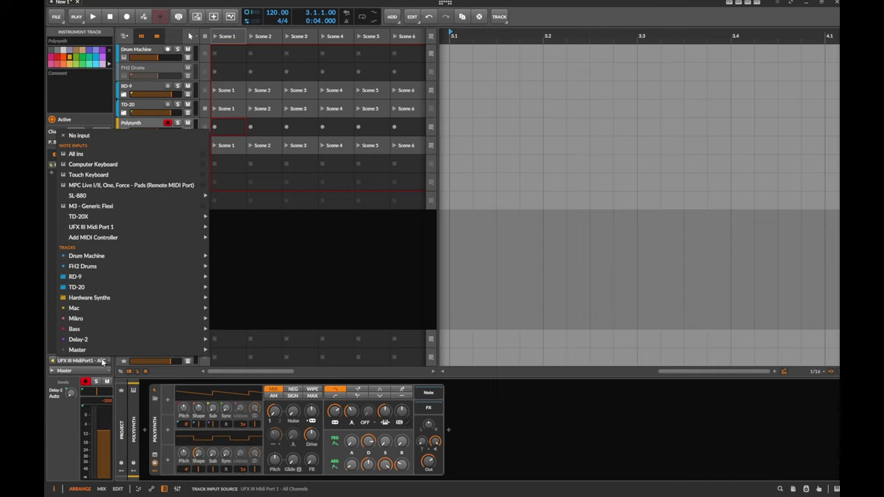
{"action": "mouse_move", "coordinate": [97, 230]}
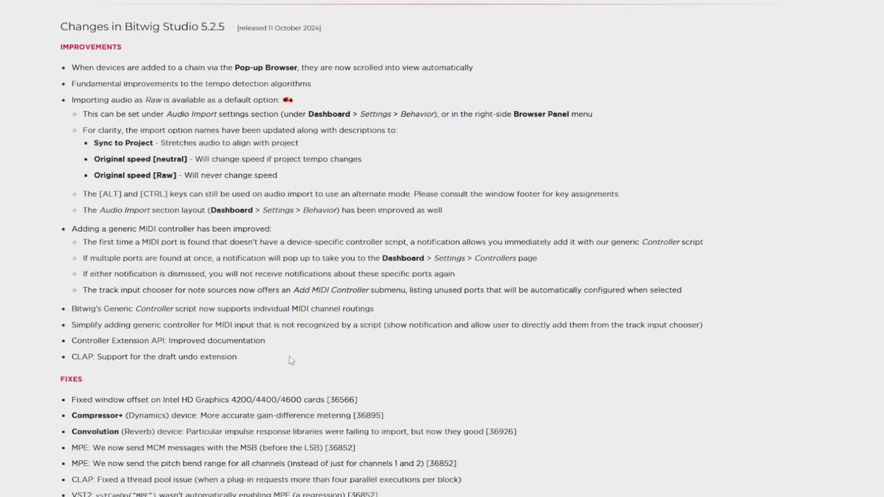
Highlight the 'Controller Extension API: Improved documentation' changelog line, then clear the highlight
{"action": "left_click_drag", "start_coordinate": [266, 340], "coordinate": [69, 339]}
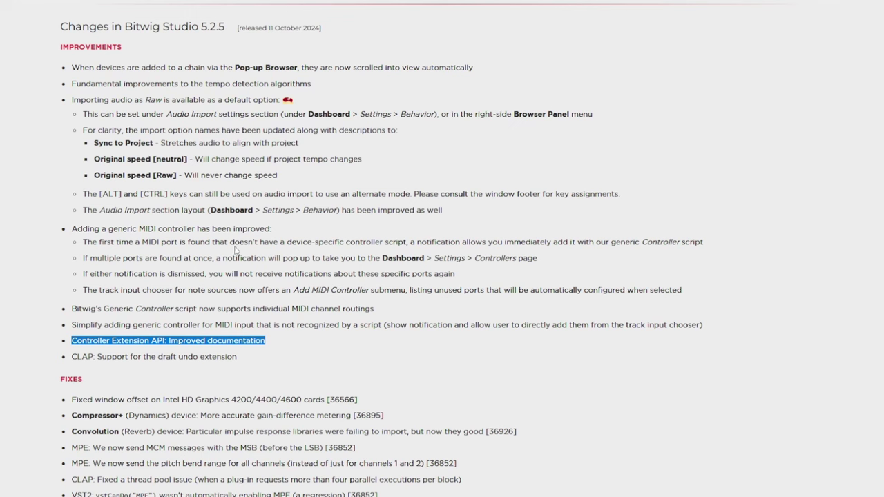
{"action": "left_click", "coordinate": [280, 357]}
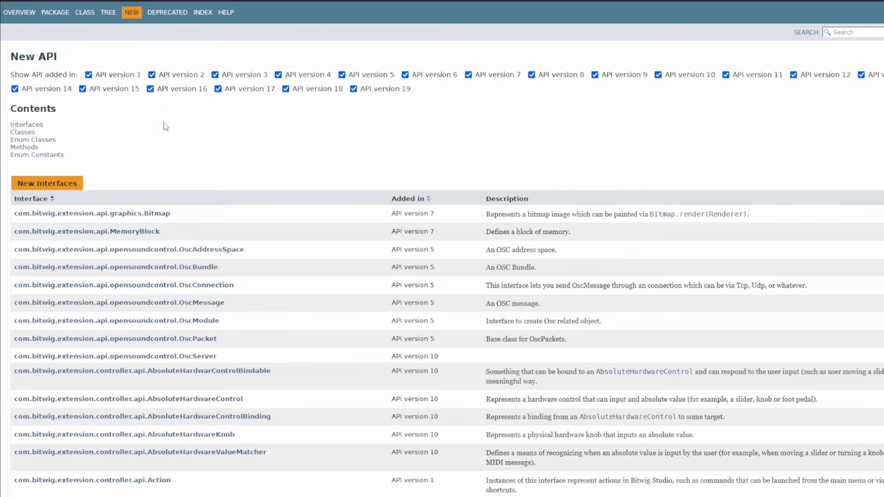
{"action": "left_click", "coordinate": [18, 11]}
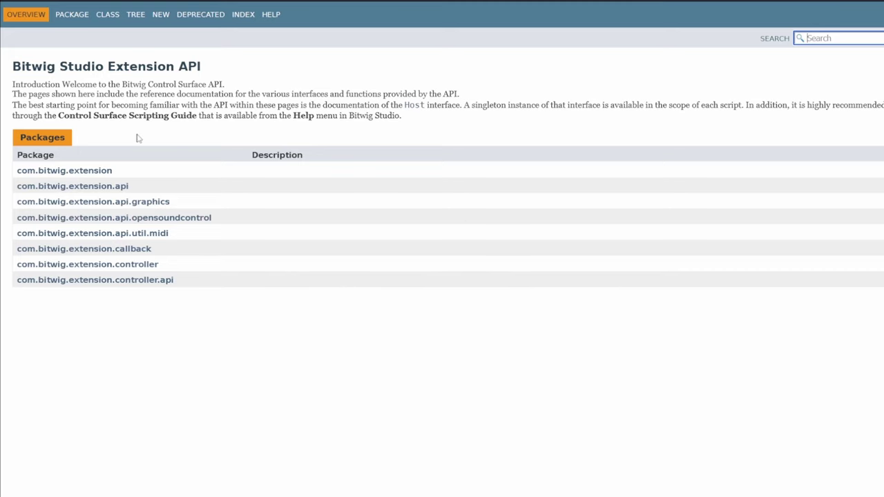
{"action": "left_click", "coordinate": [164, 17]}
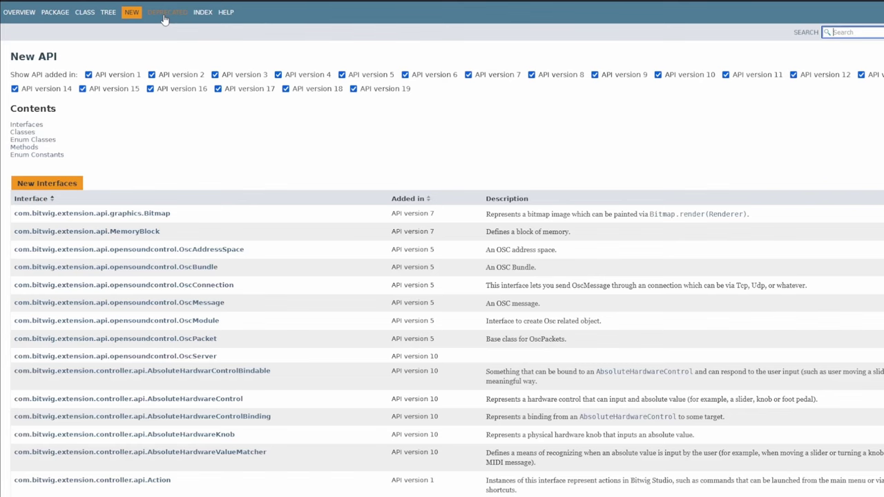
Uncheck API versions 1 through 15 in the New API version filter
{"action": "left_click", "coordinate": [88, 75]}
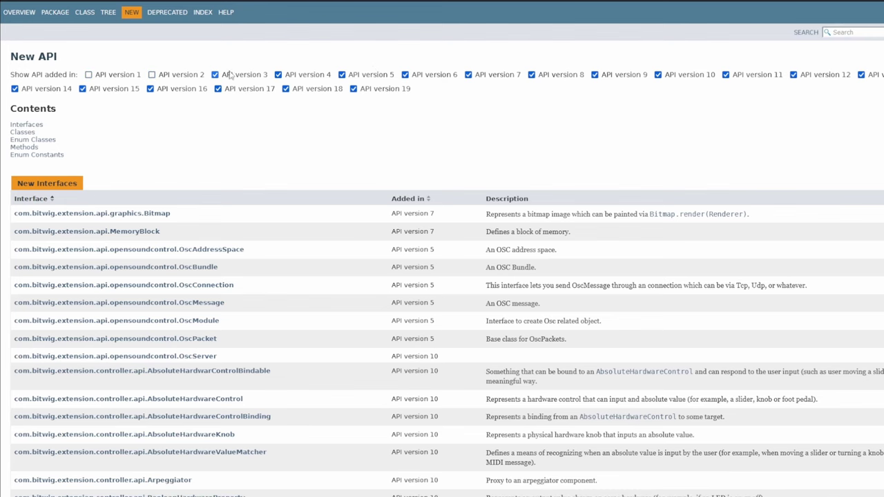
{"action": "left_click", "coordinate": [231, 75]}
{"action": "left_click", "coordinate": [304, 76]}
{"action": "left_click", "coordinate": [370, 76]}
{"action": "left_click", "coordinate": [435, 76]}
{"action": "left_click", "coordinate": [508, 76]}
{"action": "left_click", "coordinate": [543, 76]}
{"action": "left_click", "coordinate": [615, 76]}
{"action": "left_click", "coordinate": [690, 77]}
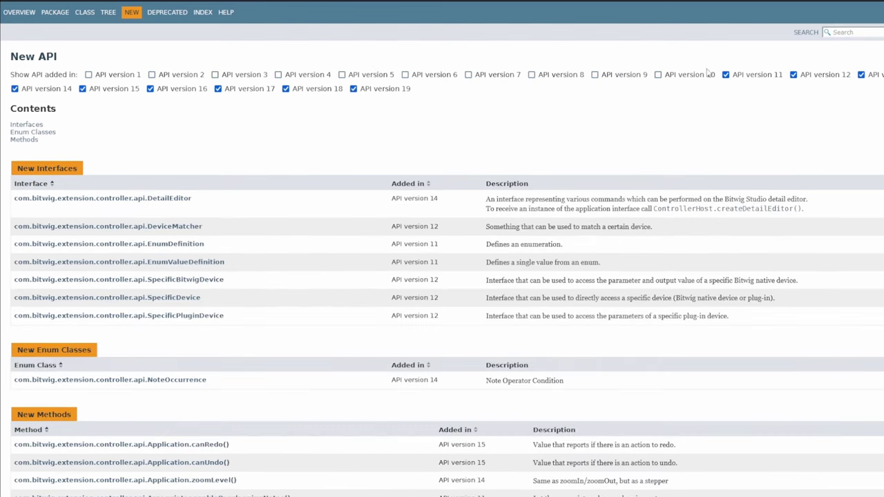
{"action": "left_click", "coordinate": [726, 74]}
{"action": "left_click", "coordinate": [794, 74]}
{"action": "left_click", "coordinate": [861, 74]}
{"action": "left_click", "coordinate": [40, 91]}
{"action": "left_click", "coordinate": [121, 91]}
Uncheck versions 16–18 so only version 19 remains, then view duplicateObjects and return to the list
{"action": "left_click_drag", "start_coordinate": [199, 76], "coordinate": [194, 97]}
{"action": "left_click", "coordinate": [193, 95]}
{"action": "left_click", "coordinate": [231, 95]}
{"action": "left_click", "coordinate": [308, 95]}
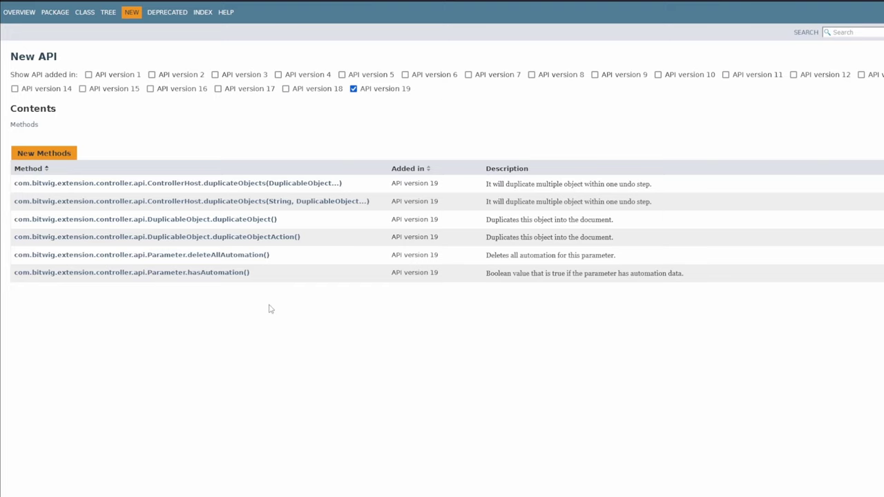
{"action": "left_click", "coordinate": [133, 184]}
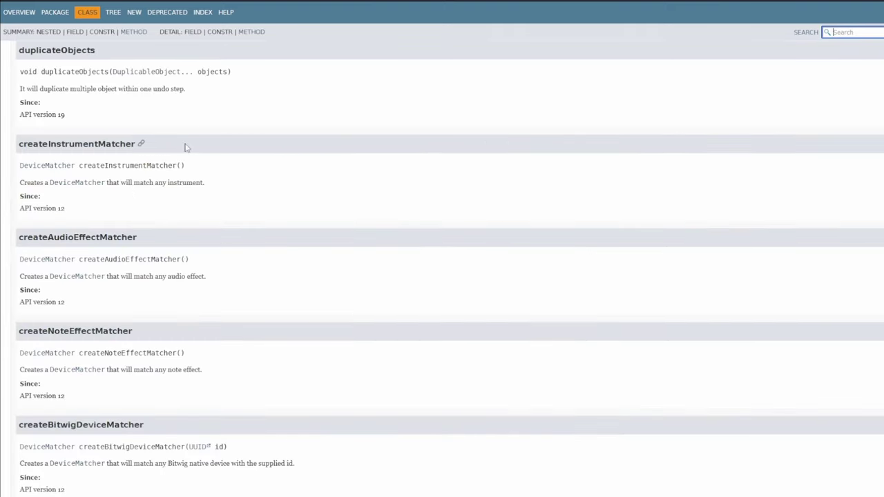
{"action": "key", "text": "alt+Left"}
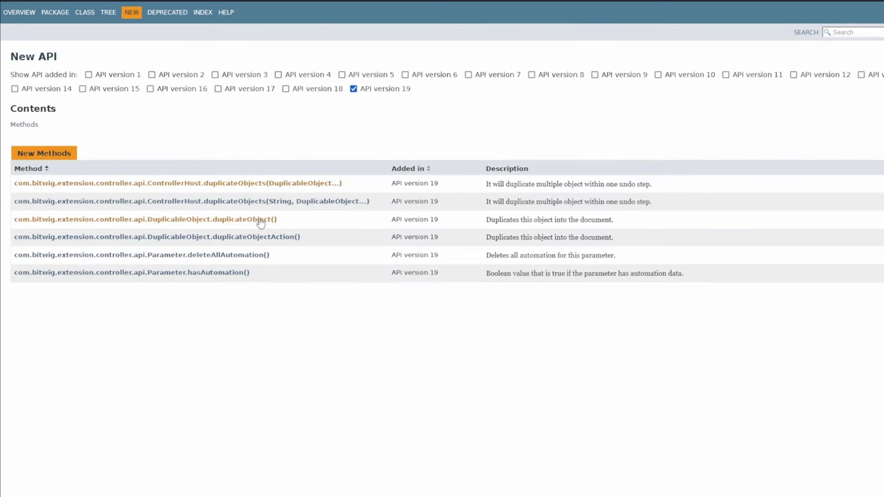